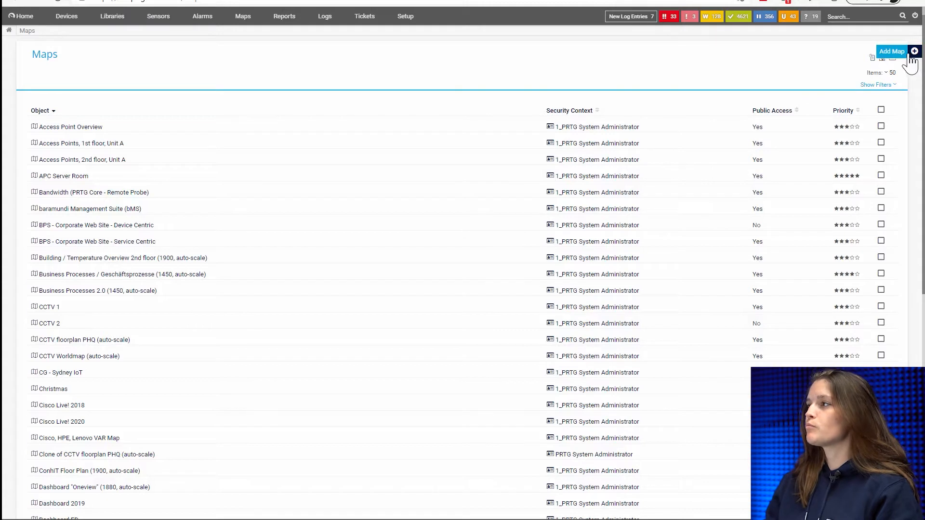
- Create a map named "Map Tutorial" and use the Paessler background image from the Desktop
{"action": "left_click", "coordinate": [904, 56]}
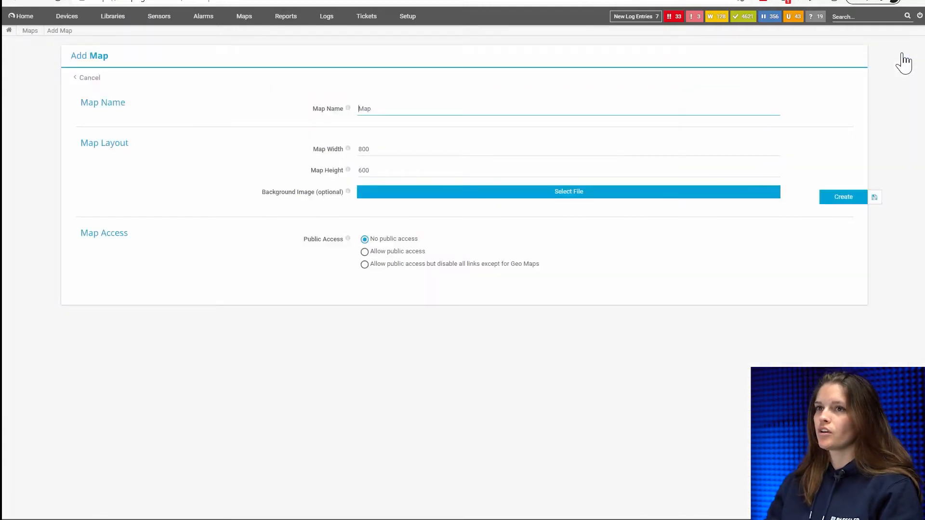
{"action": "double_click", "coordinate": [412, 107]}
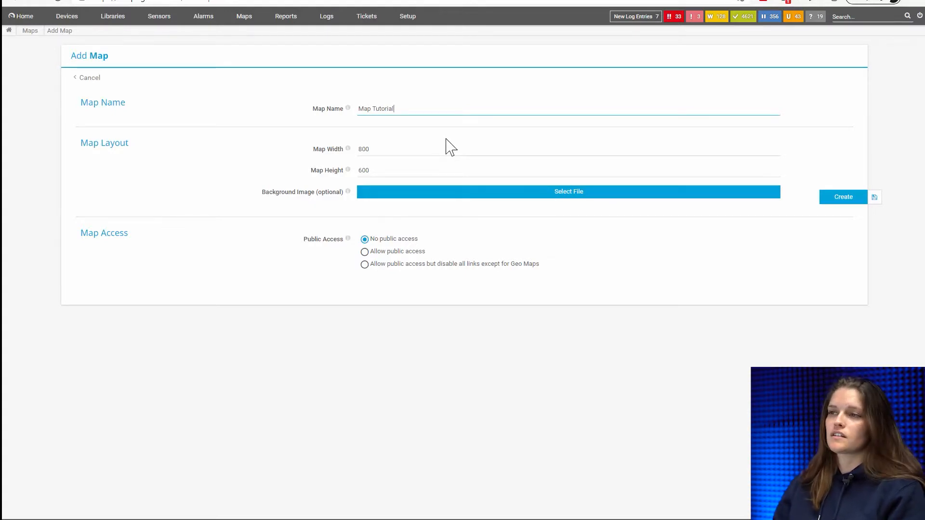
{"action": "left_click", "coordinate": [428, 204]}
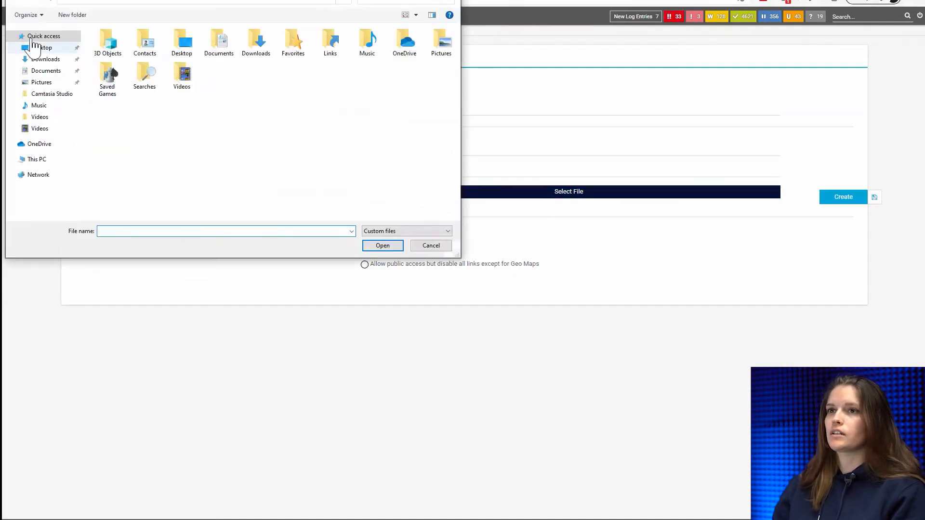
{"action": "left_click", "coordinate": [36, 48]}
{"action": "double_click", "coordinate": [111, 65]}
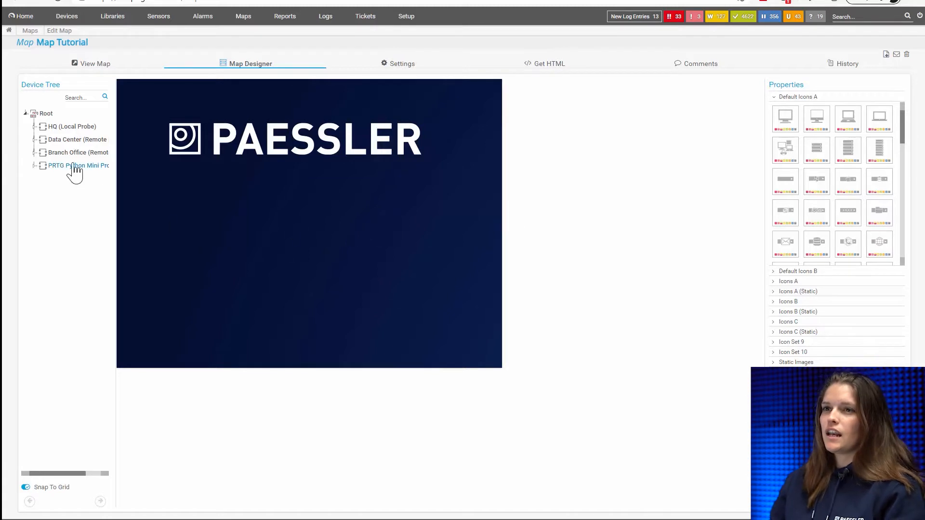
- Place the AWS group from HQ (Local Probe) on the map below the logo
{"action": "left_click", "coordinate": [34, 128]}
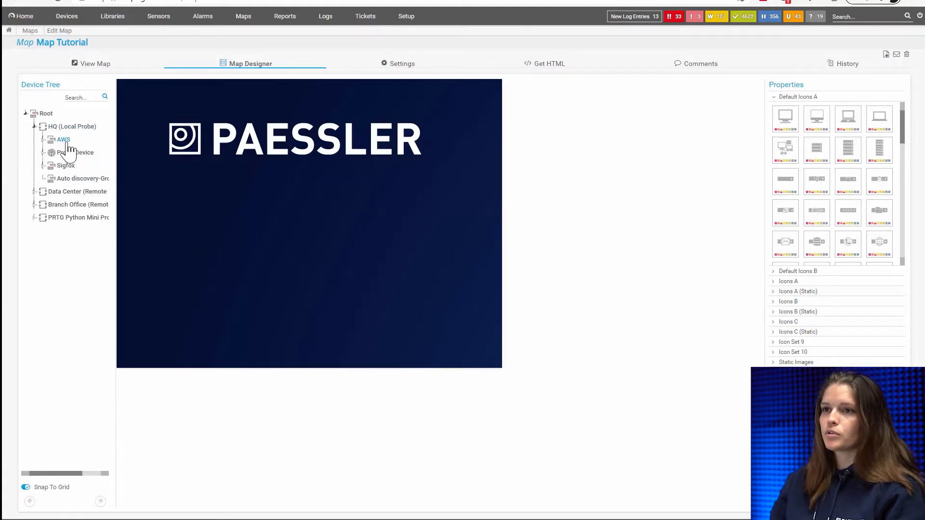
{"action": "left_click_drag", "start_coordinate": [64, 145], "coordinate": [233, 178]}
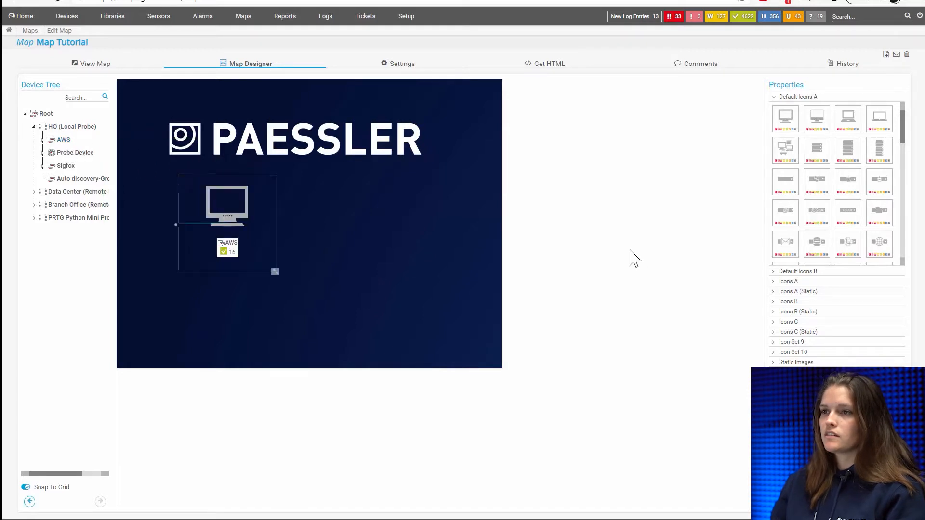
{"action": "mouse_move", "coordinate": [249, 265]}
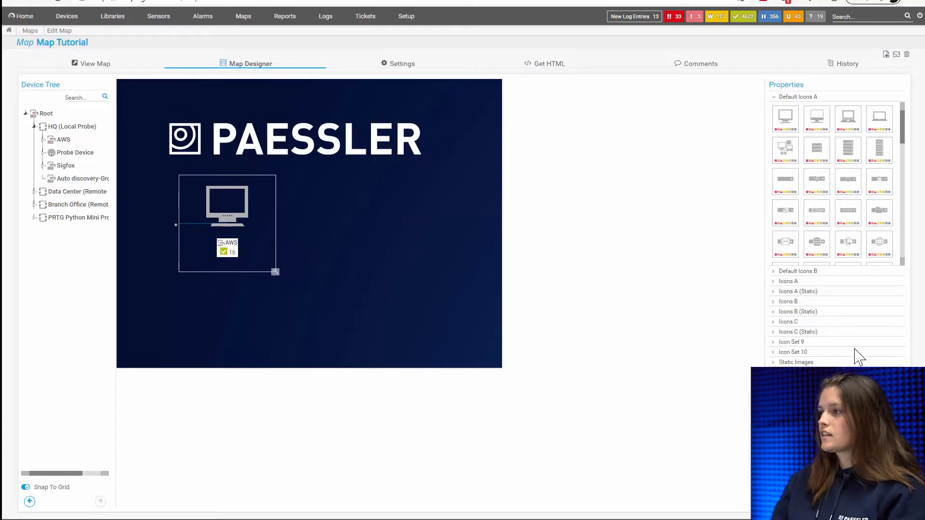
- Try a server stack icon from Icons A (Static) on the AWS object, and restore the monitor icon from Default Icons A
{"action": "left_click", "coordinate": [790, 291]}
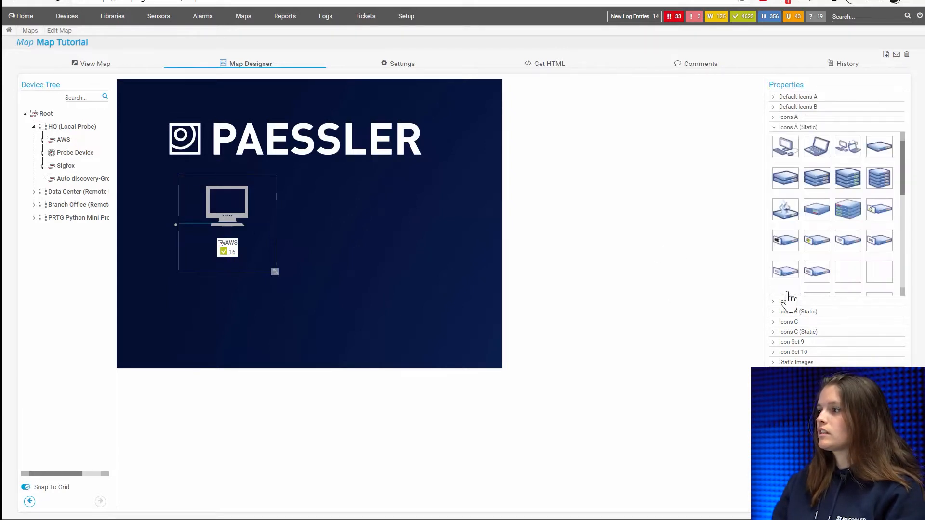
{"action": "left_click_drag", "start_coordinate": [823, 193], "coordinate": [227, 207]}
{"action": "left_click", "coordinate": [842, 224]}
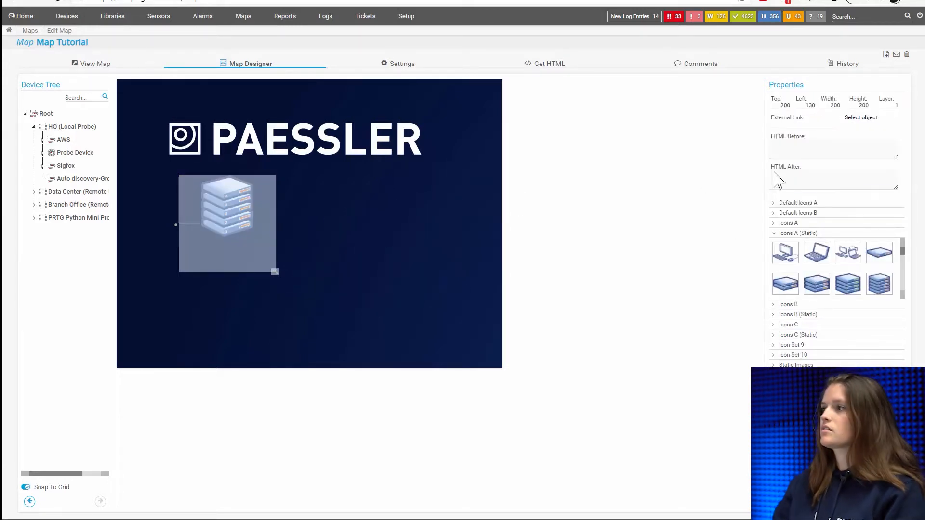
{"action": "left_click", "coordinate": [790, 203]}
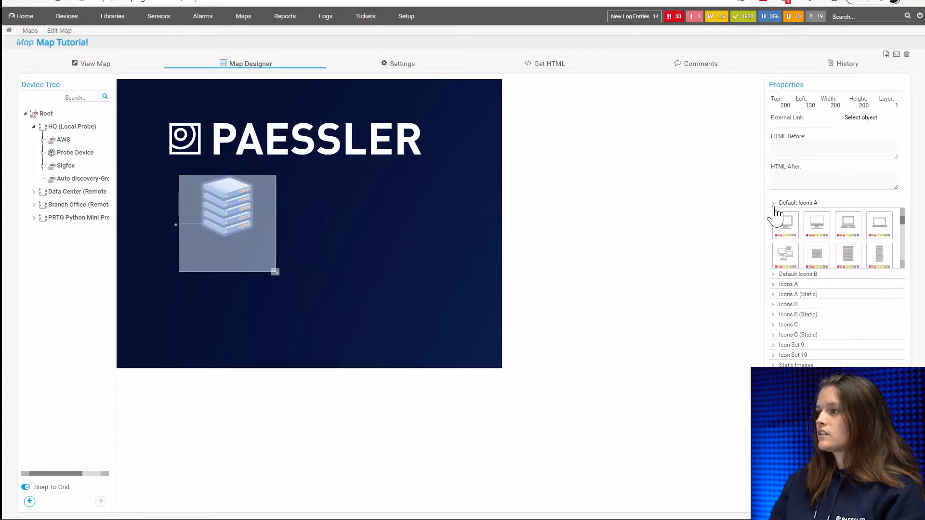
{"action": "left_click_drag", "start_coordinate": [785, 230], "coordinate": [224, 217]}
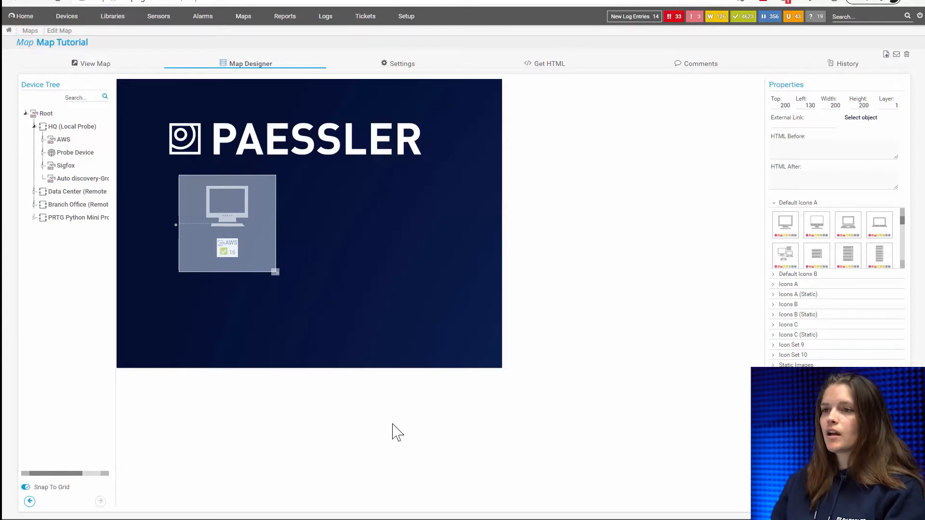
- Move the AWS object to the map's lower-left corner, about top 380, left 30, and place the AWS Control US Ping sensor beside it
{"action": "mouse_move", "coordinate": [224, 225]}
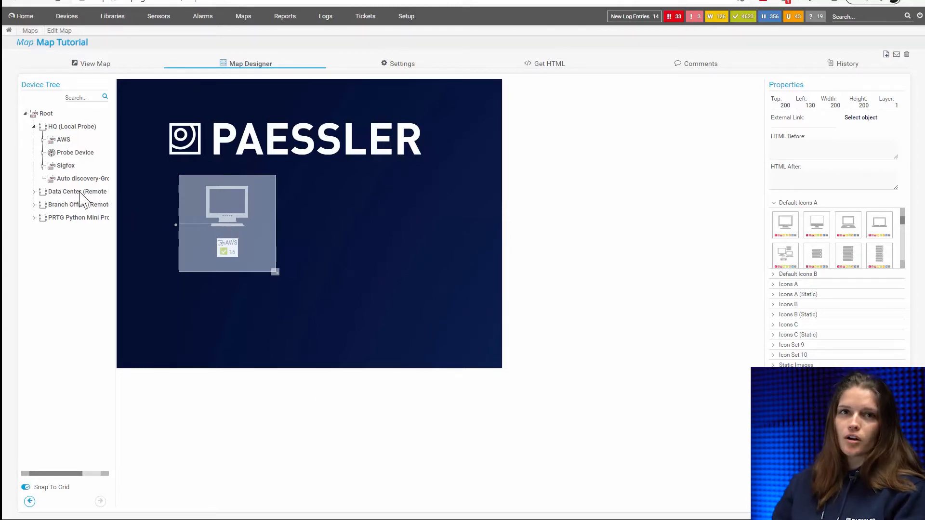
{"action": "left_click_drag", "start_coordinate": [229, 183], "coordinate": [152, 265]}
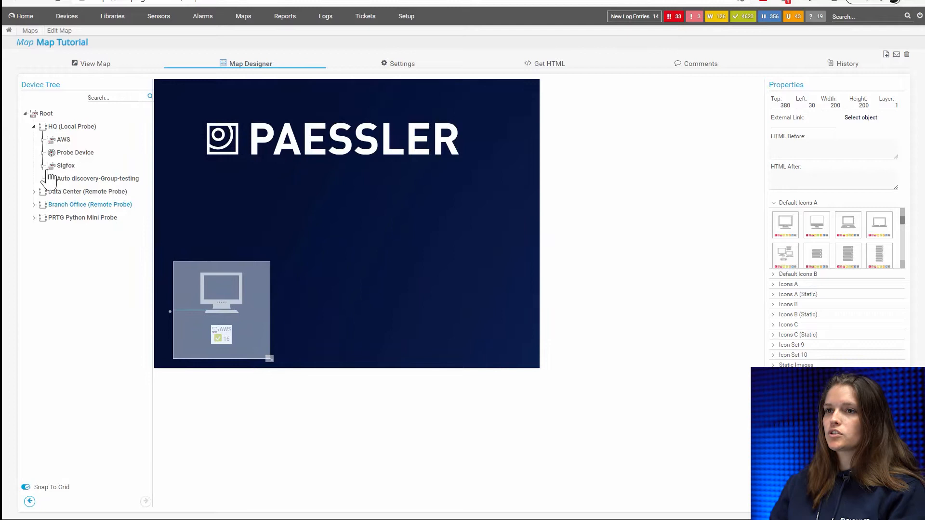
{"action": "left_click", "coordinate": [42, 139]}
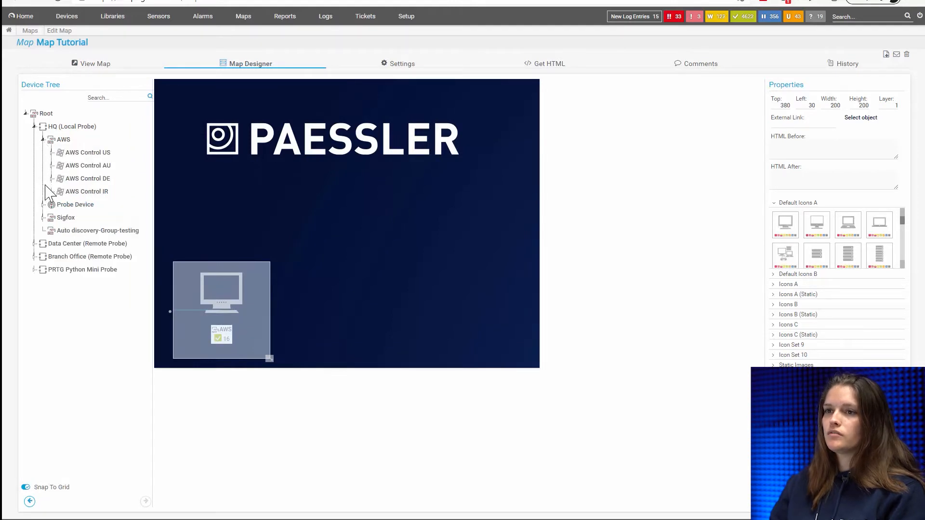
{"action": "left_click", "coordinate": [51, 153]}
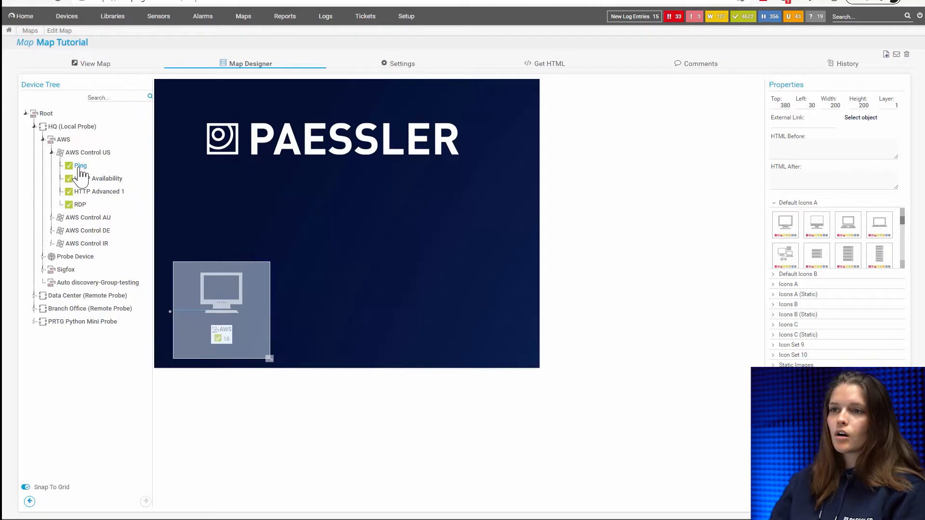
{"action": "left_click_drag", "start_coordinate": [81, 173], "coordinate": [315, 274]}
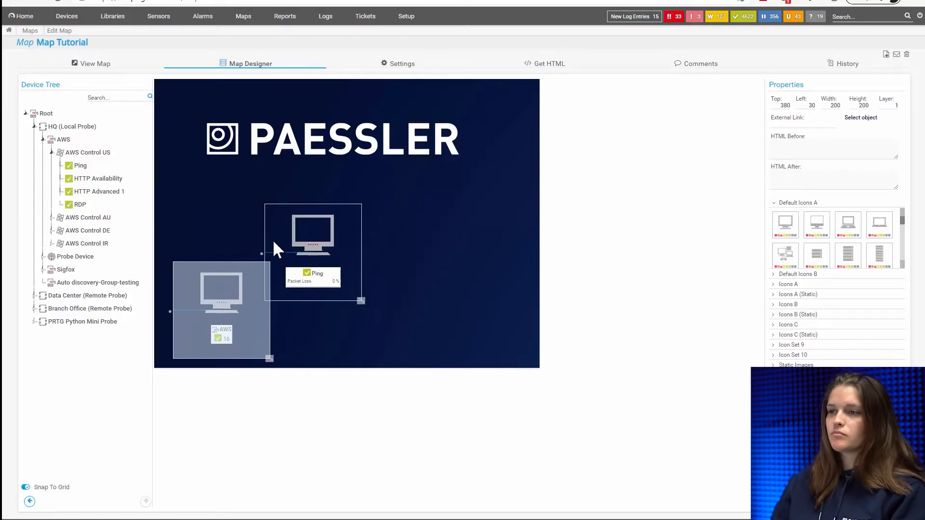
{"action": "left_click_drag", "start_coordinate": [322, 238], "coordinate": [351, 297]}
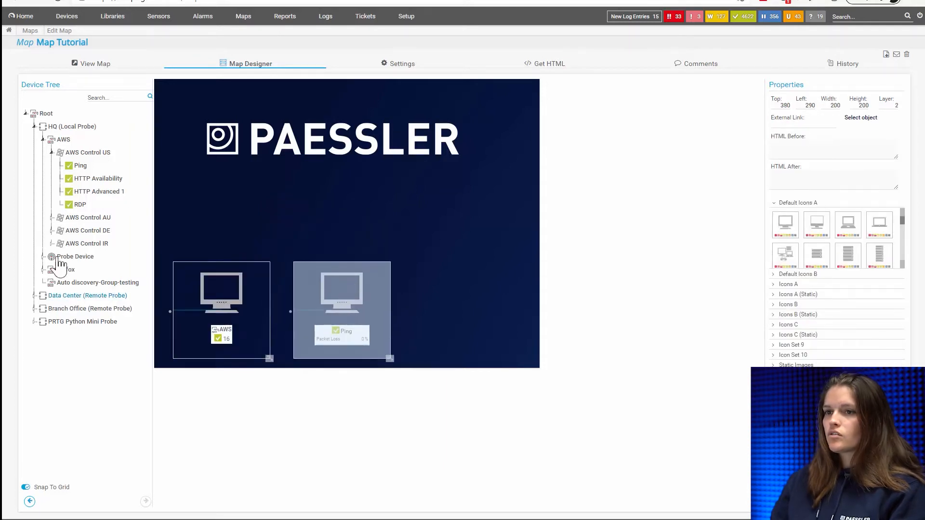
- Add the CISCO switch group from the Data Center's Network group to the map, above the Ping object
{"action": "left_click", "coordinate": [52, 152]}
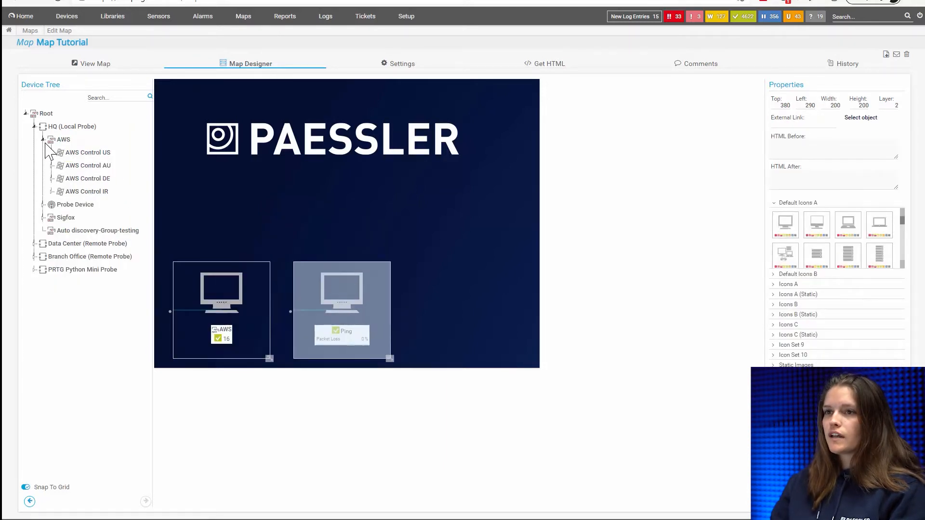
{"action": "left_click", "coordinate": [42, 140]}
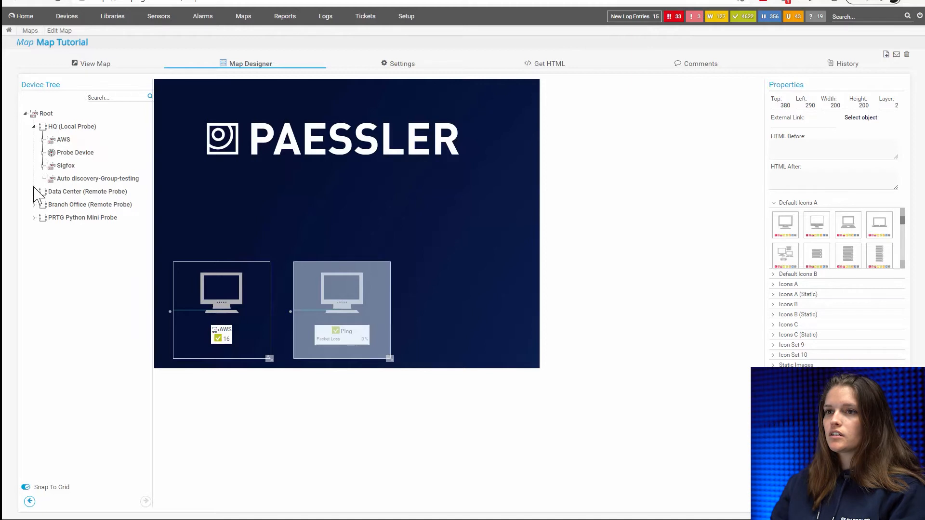
{"action": "left_click", "coordinate": [34, 127]}
{"action": "left_click", "coordinate": [34, 139]}
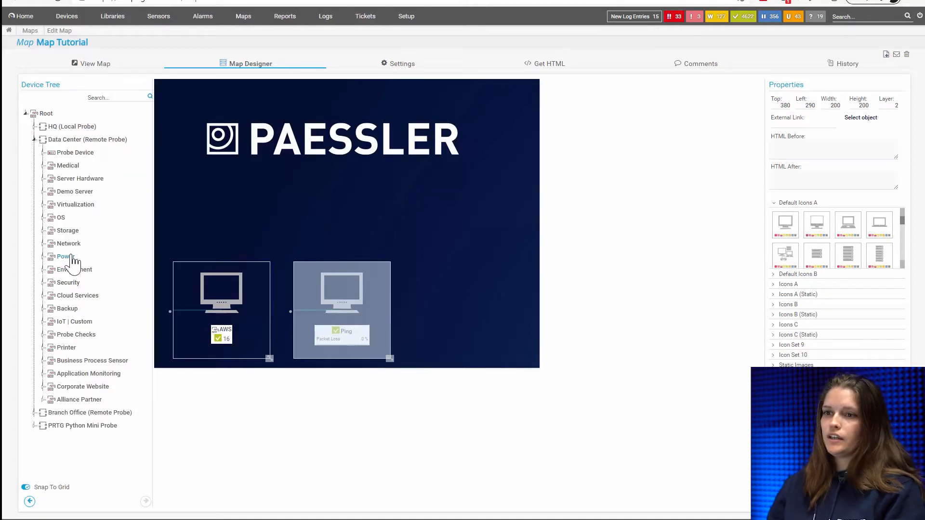
{"action": "left_click", "coordinate": [43, 244]}
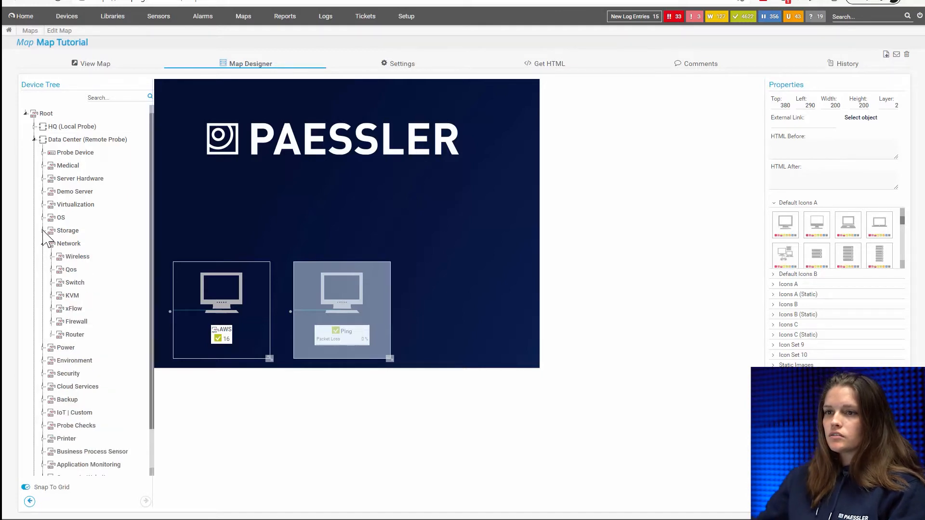
{"action": "left_click", "coordinate": [51, 283]}
{"action": "left_click_drag", "start_coordinate": [82, 296], "coordinate": [339, 166]}
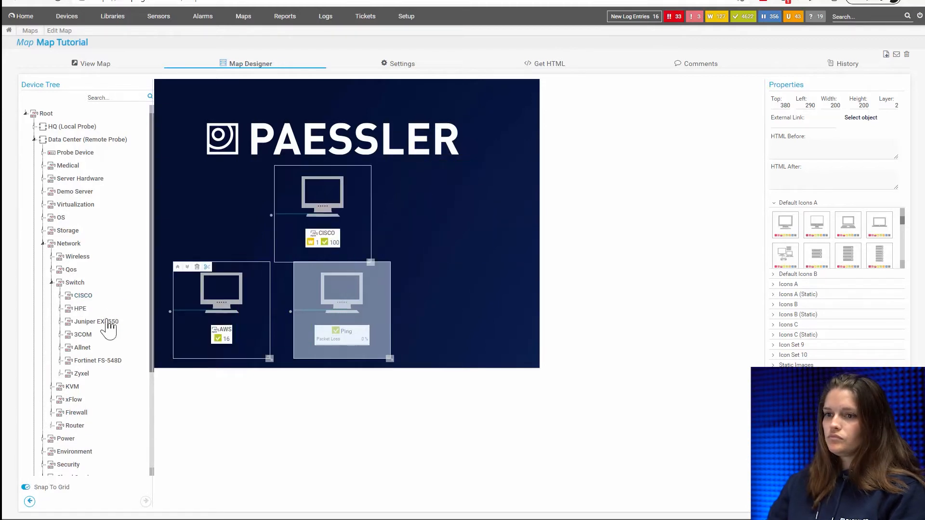
- Add the Juniper firewall group to the map twice, once over the CISCO object and once beside it
{"action": "left_click", "coordinate": [51, 413]}
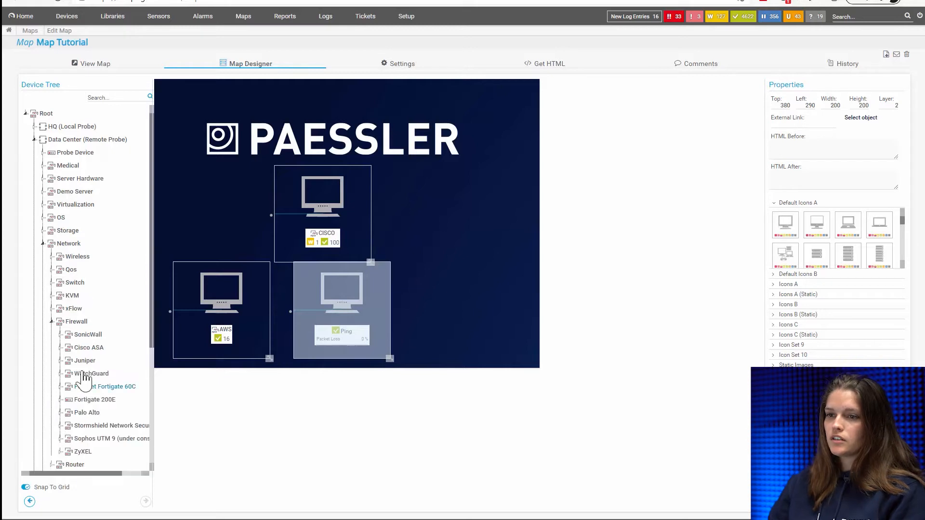
{"action": "left_click_drag", "start_coordinate": [87, 372], "coordinate": [336, 205]}
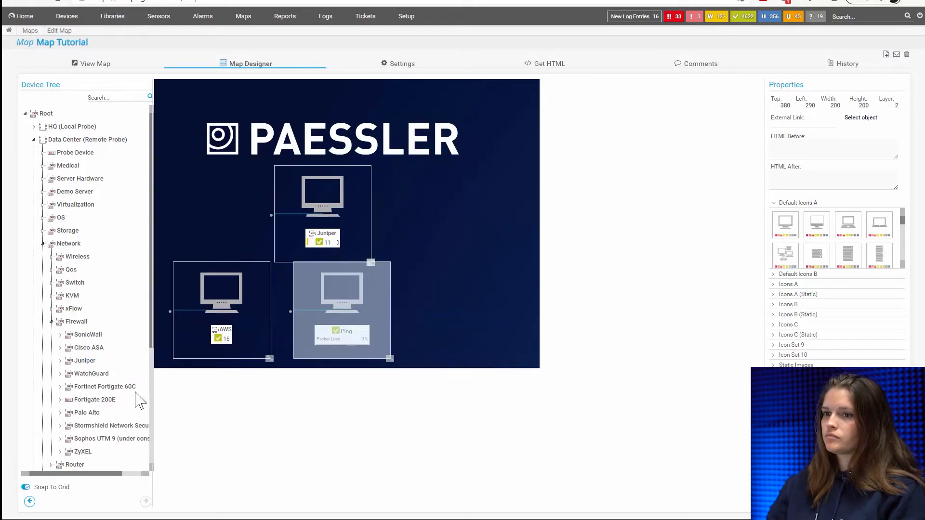
{"action": "left_click_drag", "start_coordinate": [83, 372], "coordinate": [450, 174]}
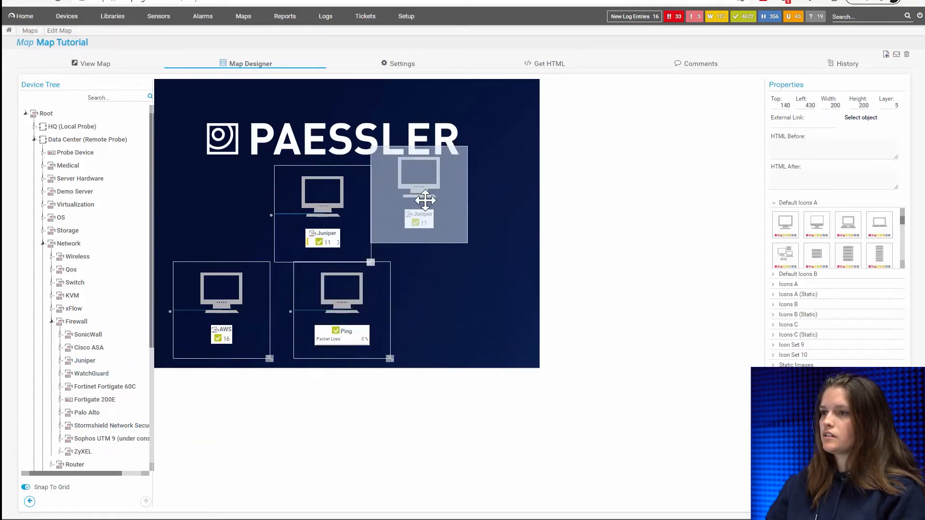
- Move one Juniper object off the CISCO object to above AWS, and delete the duplicate Juniper object
{"action": "mouse_move", "coordinate": [351, 217]}
{"action": "left_mouse_down"}
{"action": "mouse_move", "coordinate": [222, 219]}
{"action": "mouse_move", "coordinate": [217, 228]}
{"action": "mouse_move", "coordinate": [347, 205]}
{"action": "left_mouse_up"}
{"action": "left_click", "coordinate": [483, 215]}
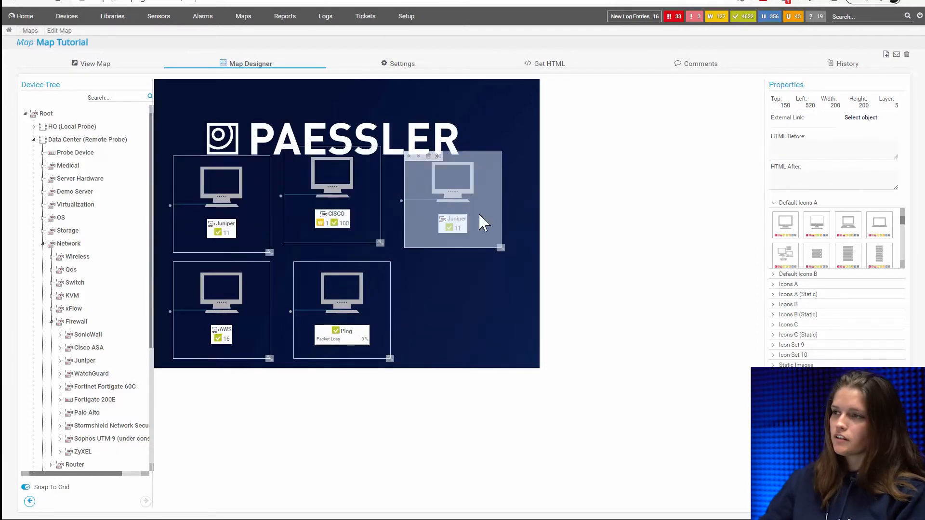
{"action": "left_click", "coordinate": [428, 158]}
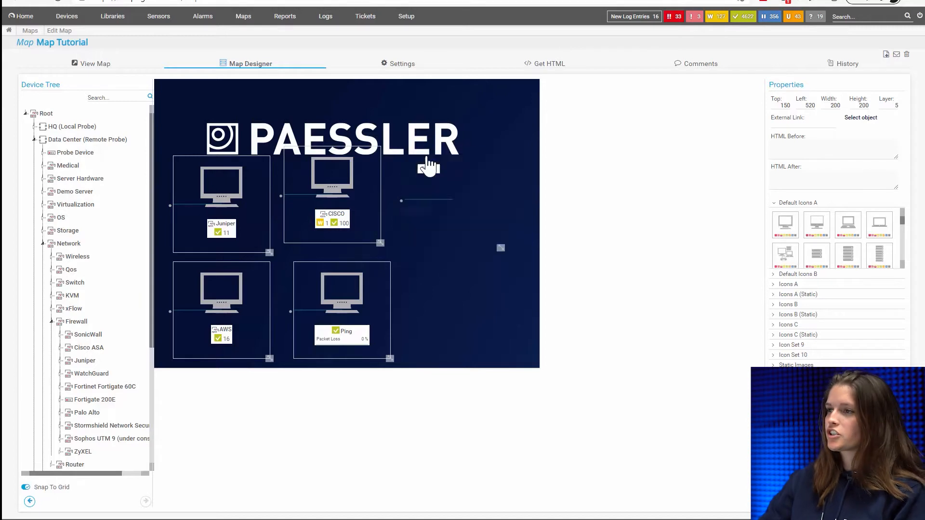
- Move the CISCO object to about top 170, left 510, and the Ping object below it to about top 380, left 520
{"action": "left_click_drag", "start_coordinate": [365, 201], "coordinate": [503, 223]}
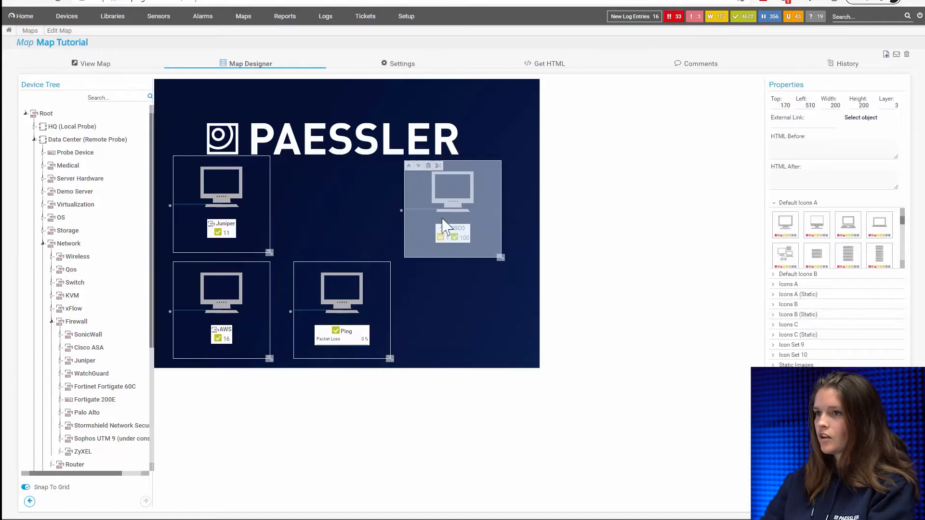
{"action": "left_click_drag", "start_coordinate": [349, 328], "coordinate": [450, 327]}
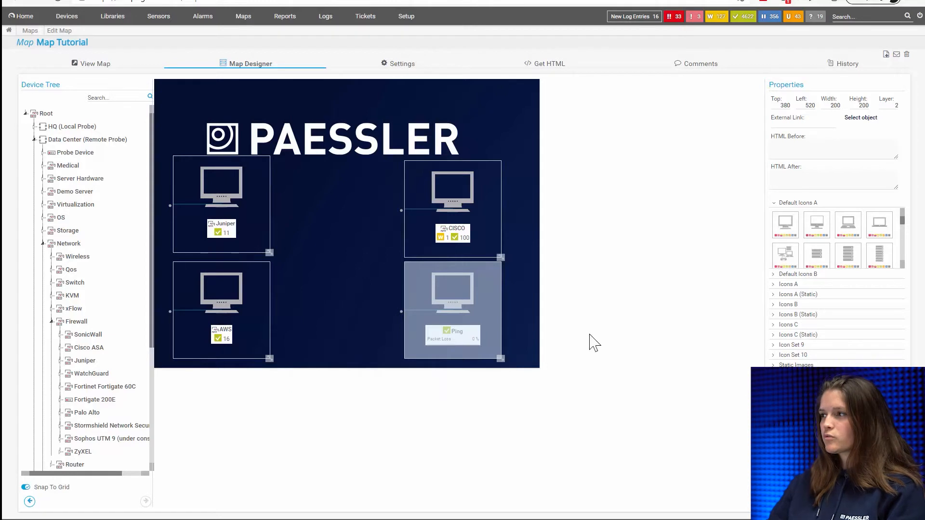
- Apply the Brocade firewall icon to the Juniper object and the grey four-arrow router icon to the CISCO object from Default Icons A
{"action": "left_click_drag", "start_coordinate": [880, 263], "coordinate": [902, 275]}
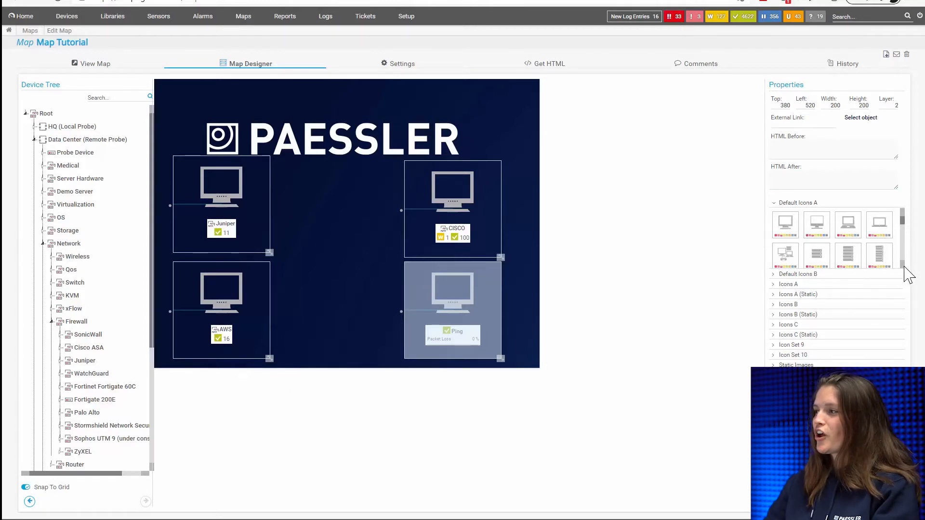
{"action": "scroll", "coordinate": [903, 266], "scroll_direction": "down", "scroll_amount": 3}
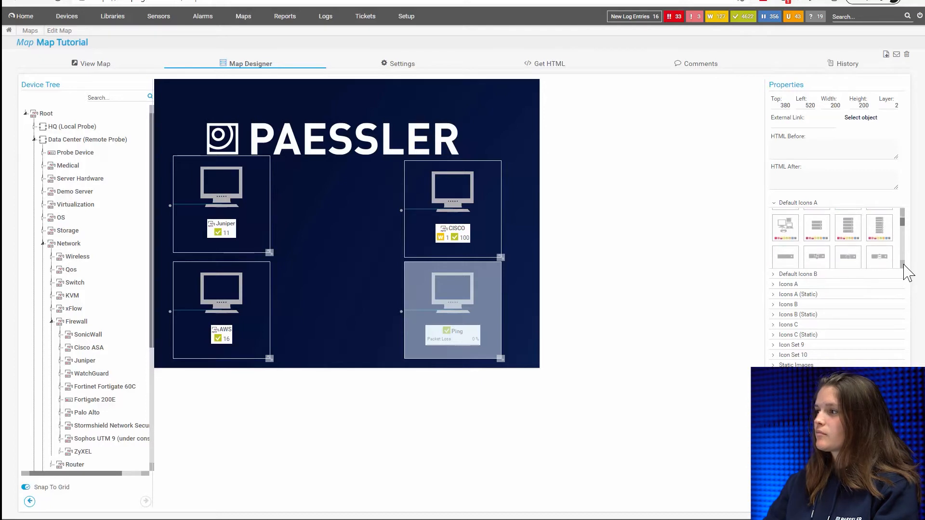
{"action": "scroll", "coordinate": [904, 265], "scroll_direction": "down", "scroll_amount": 2}
{"action": "scroll", "coordinate": [903, 265], "scroll_direction": "down", "scroll_amount": 5}
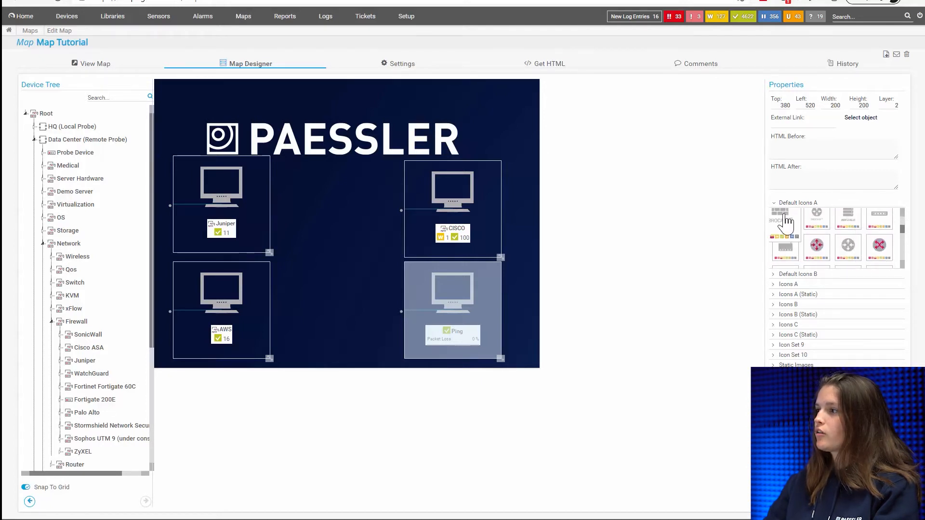
{"action": "left_click_drag", "start_coordinate": [785, 222], "coordinate": [205, 204]}
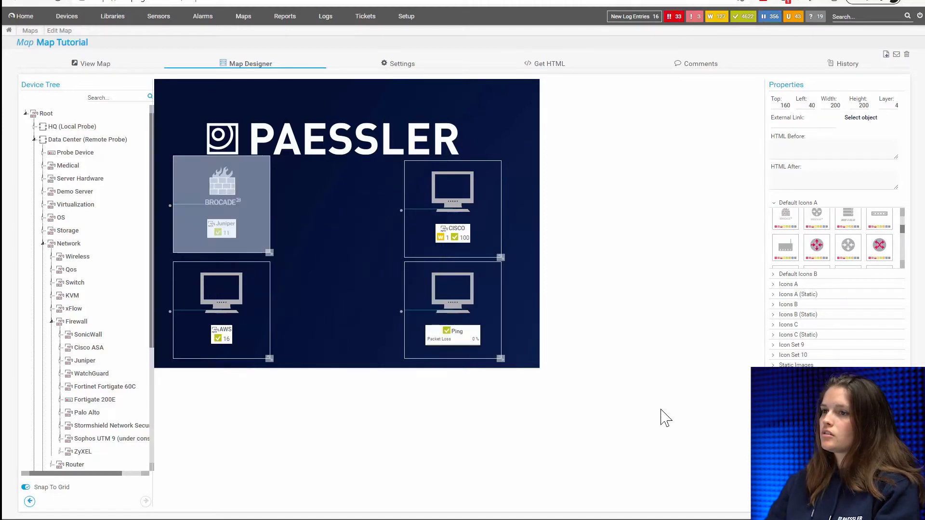
{"action": "left_click_drag", "start_coordinate": [846, 245], "coordinate": [446, 185]}
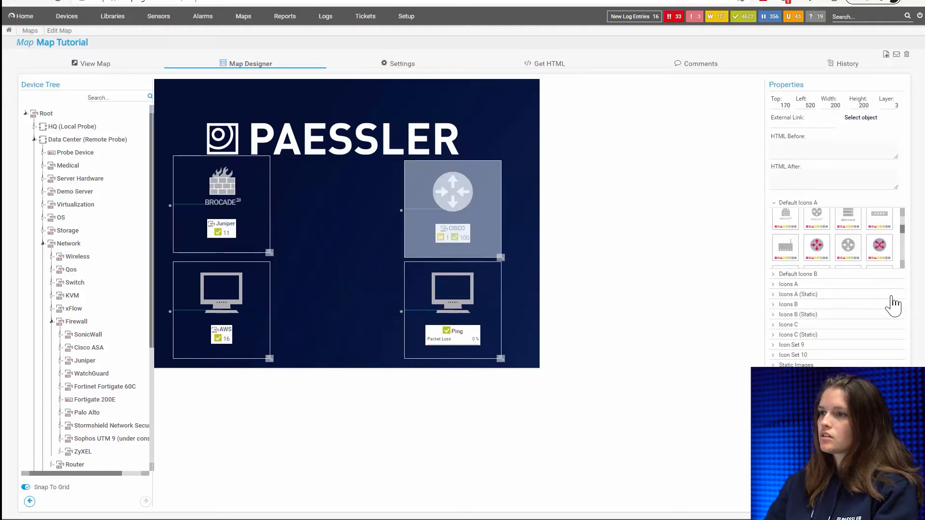
- Apply the website browser-window icon from the end of Default Icons A to the Ping object
{"action": "left_click", "coordinate": [902, 264]}
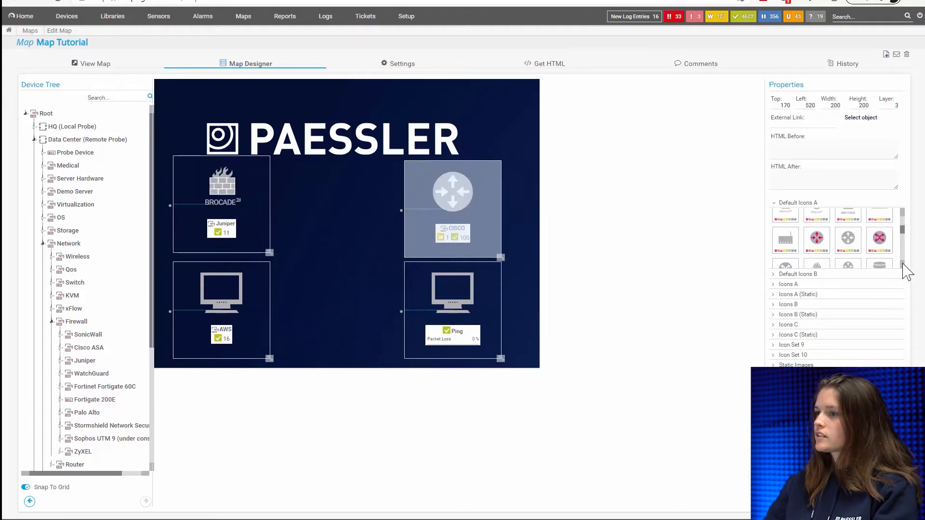
{"action": "left_click", "coordinate": [902, 264]}
{"action": "left_click", "coordinate": [902, 264]}
{"action": "left_click", "coordinate": [902, 264]}
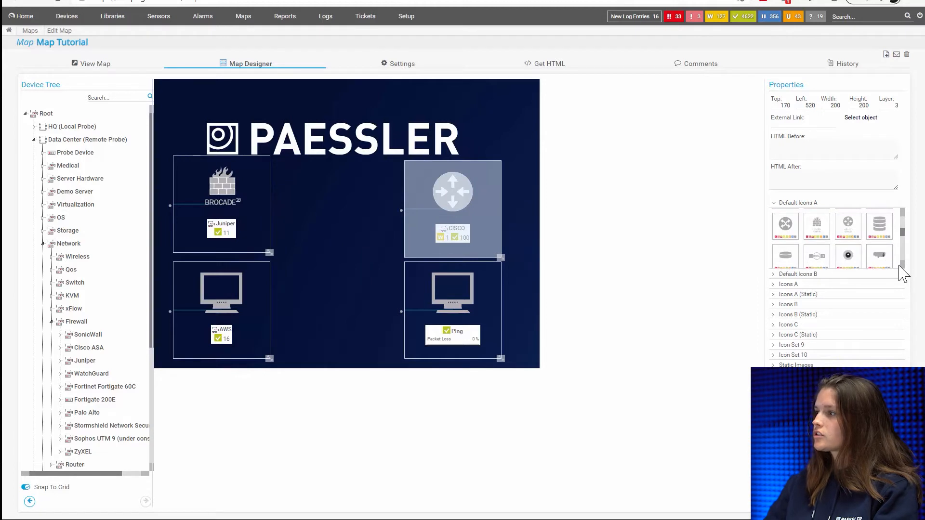
{"action": "left_click", "coordinate": [902, 264]}
{"action": "left_click", "coordinate": [902, 264]}
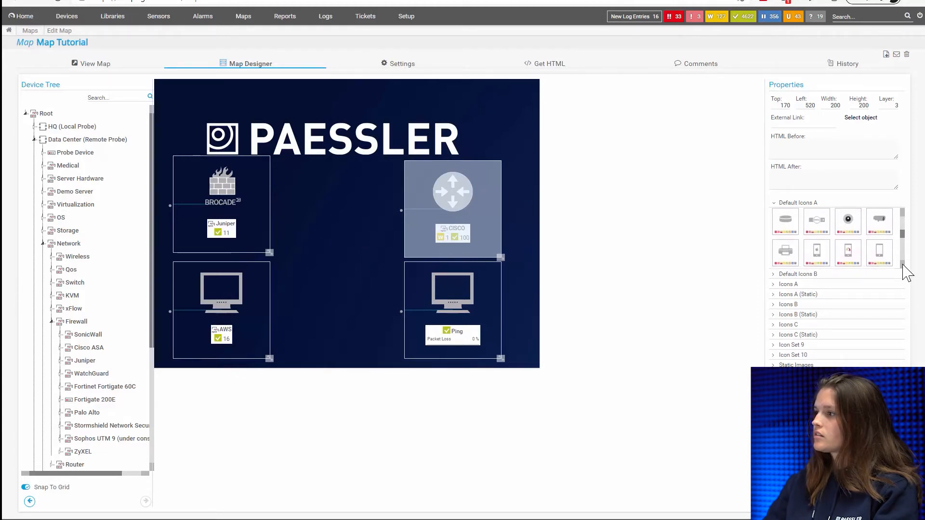
{"action": "left_click", "coordinate": [903, 264]}
{"action": "left_click", "coordinate": [903, 264]}
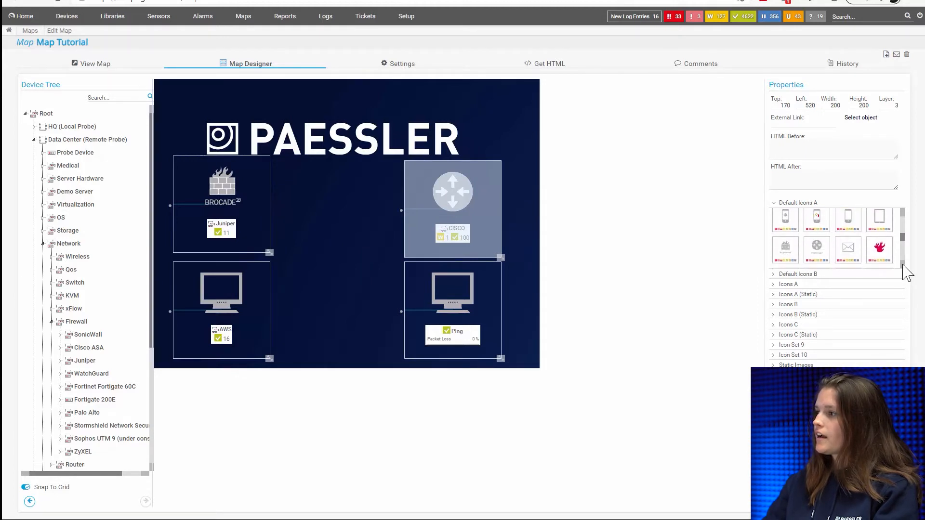
{"action": "left_click", "coordinate": [902, 264]}
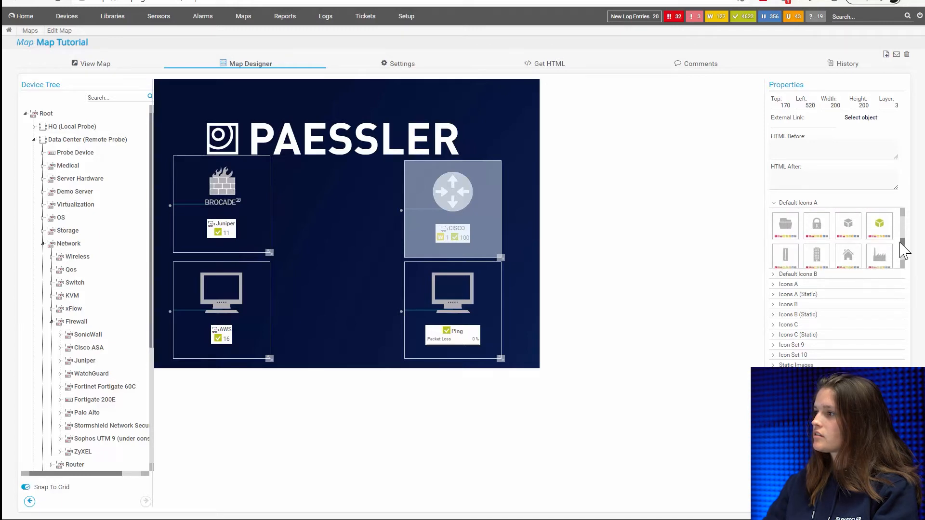
{"action": "left_click_drag", "start_coordinate": [901, 243], "coordinate": [885, 254]}
{"action": "mouse_move", "coordinate": [773, 263]}
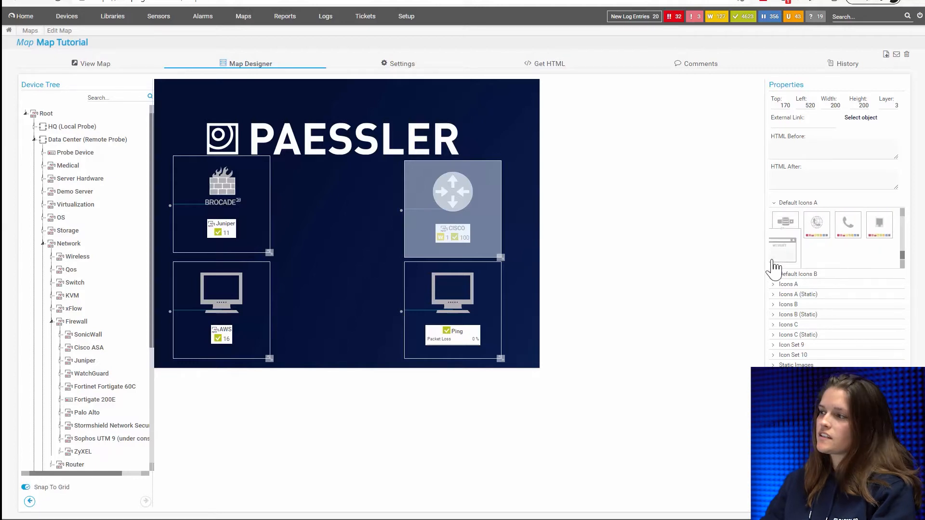
{"action": "left_click_drag", "start_coordinate": [776, 257], "coordinate": [436, 315]}
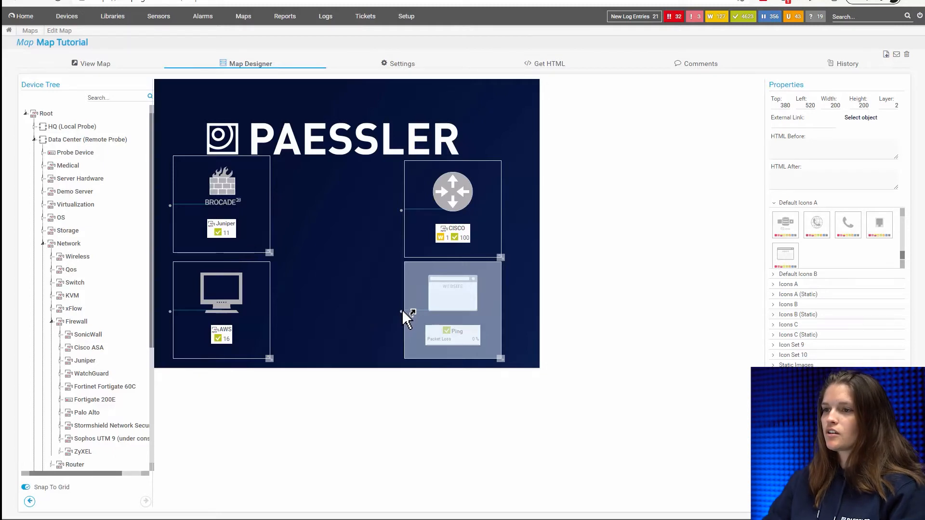
- Draw connection lines from Ping to AWS, between Juniper and CISCO, and from AWS to CISCO
{"action": "left_click_drag", "start_coordinate": [404, 312], "coordinate": [248, 321]}
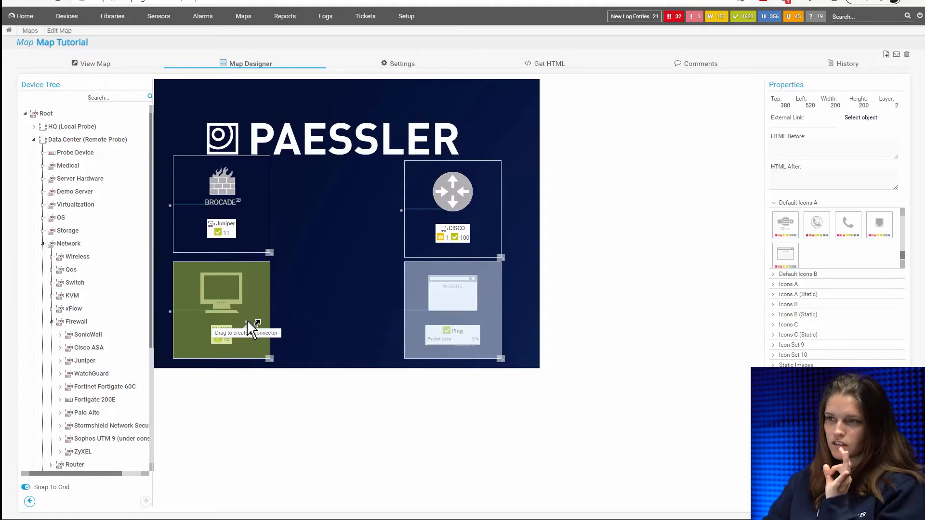
{"action": "left_click_drag", "start_coordinate": [248, 321], "coordinate": [247, 320]}
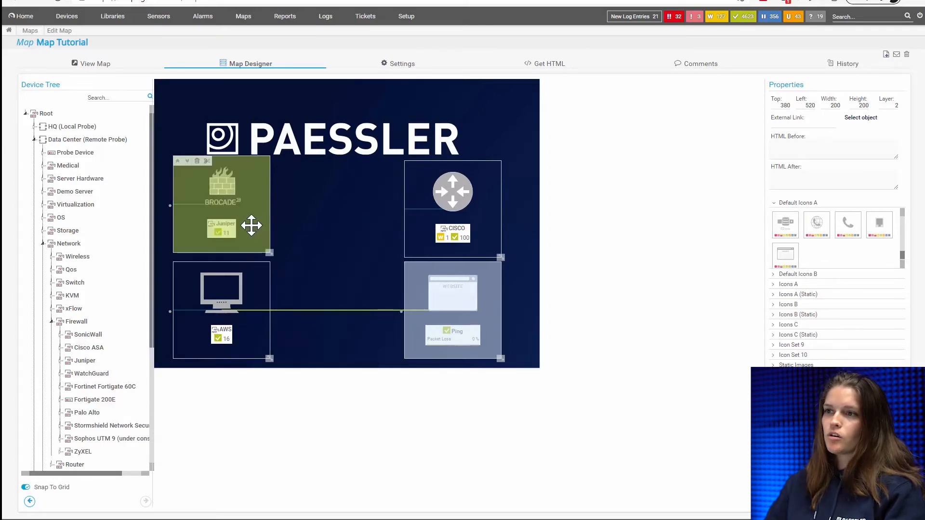
{"action": "left_click", "coordinate": [322, 281]}
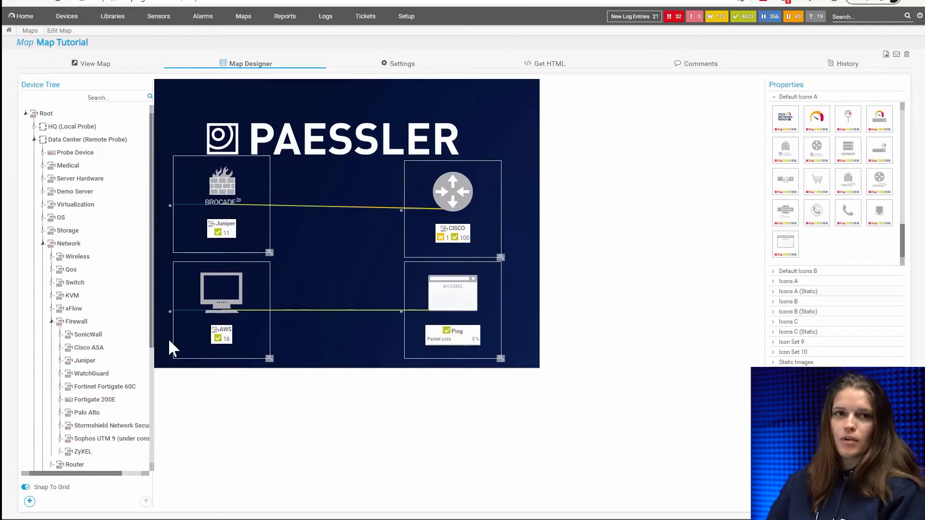
{"action": "left_click_drag", "start_coordinate": [175, 320], "coordinate": [450, 202]}
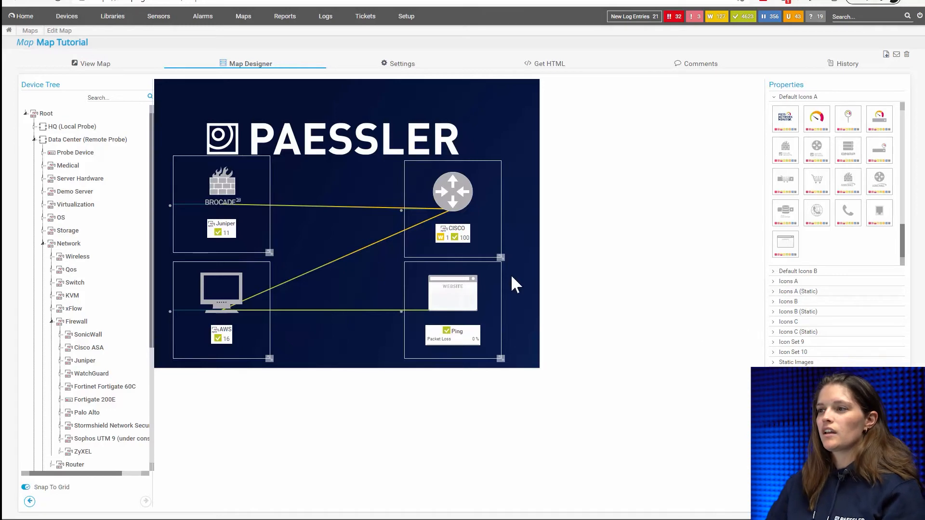
{"action": "mouse_move", "coordinate": [467, 237]}
{"action": "mouse_move", "coordinate": [234, 345]}
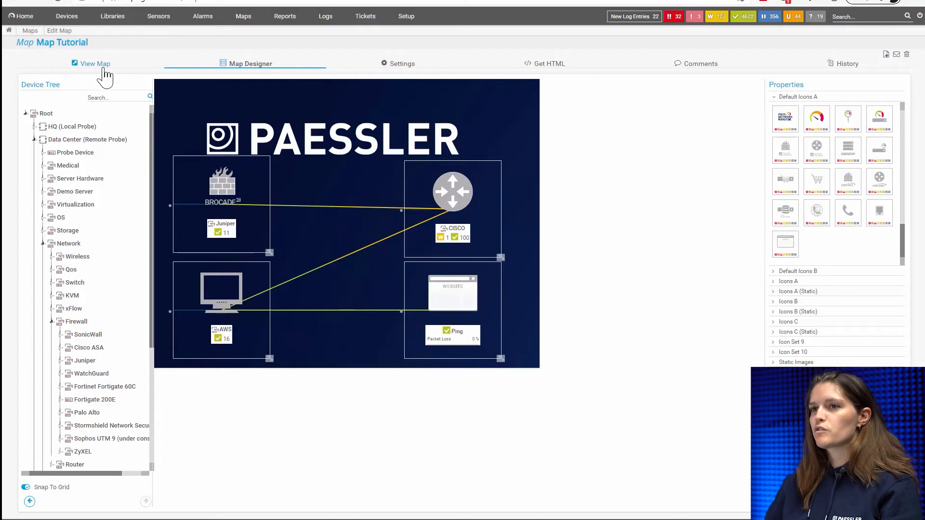
- Preview the map, and set its Public Access setting to "Allow public access"
{"action": "left_click", "coordinate": [96, 63]}
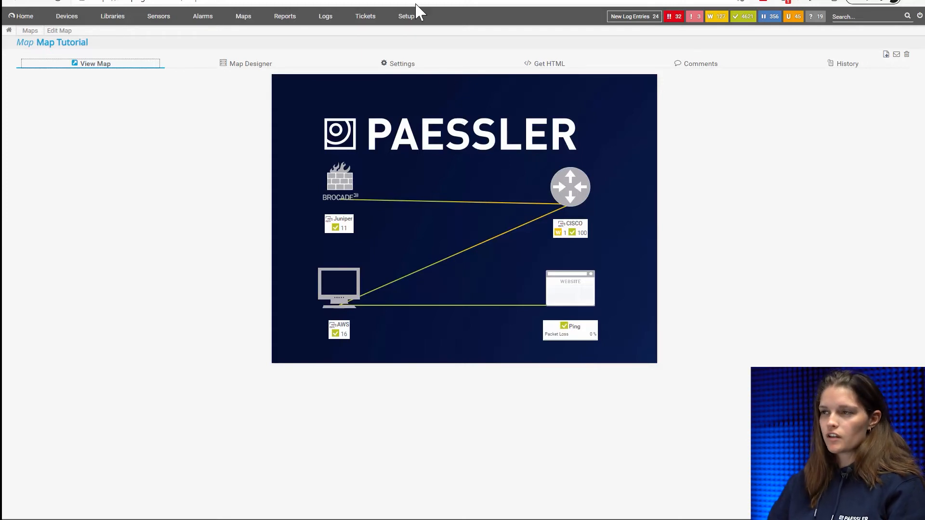
{"action": "left_click", "coordinate": [420, 64]}
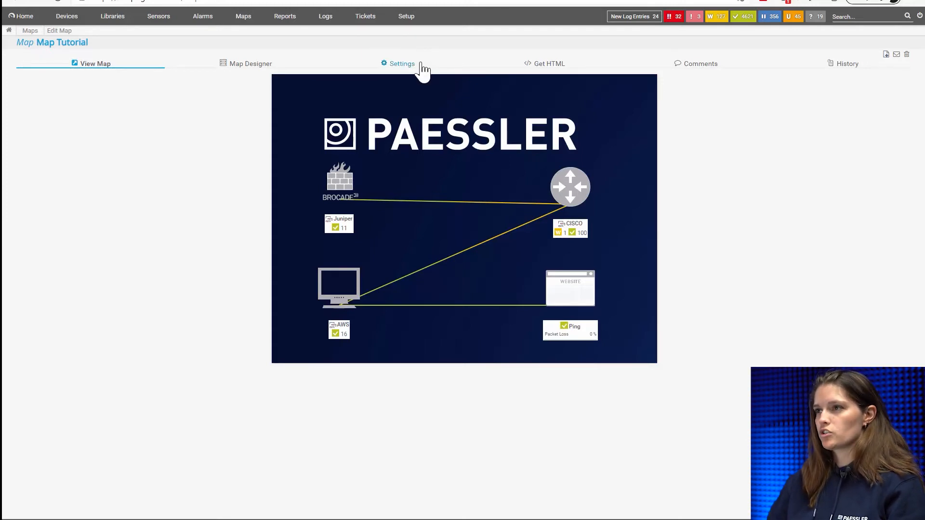
{"action": "scroll", "coordinate": [274, 305], "scroll_direction": "down", "scroll_amount": 5}
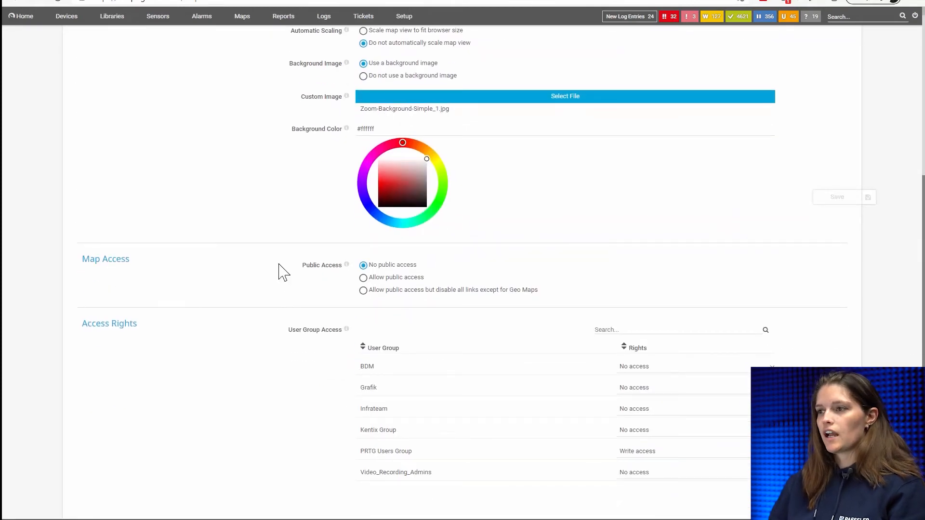
{"action": "left_click", "coordinate": [375, 279]}
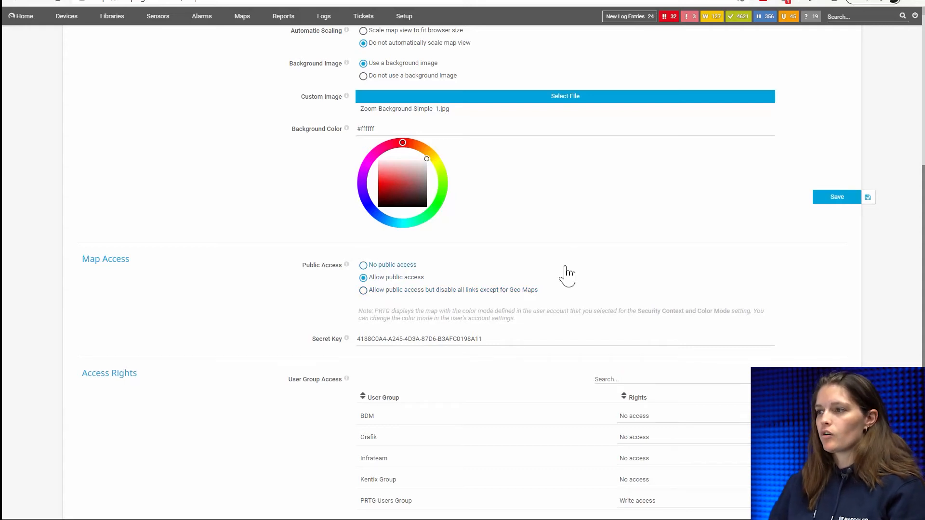
- Review the map's basic, layout and access settings, and open its HTML code for sharing
{"action": "scroll", "coordinate": [561, 278], "scroll_direction": "up", "scroll_amount": 3}
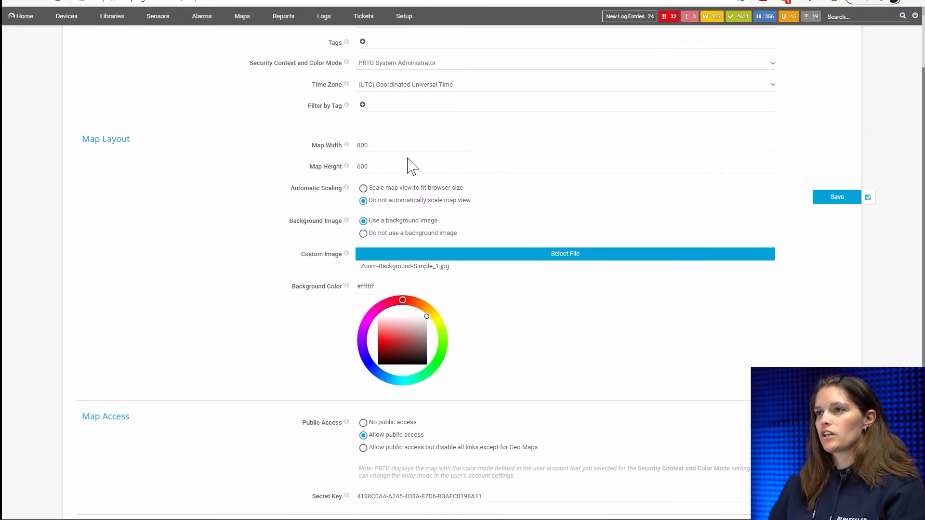
{"action": "scroll", "coordinate": [408, 166], "scroll_direction": "up", "scroll_amount": 2}
{"action": "left_click", "coordinate": [373, 107]}
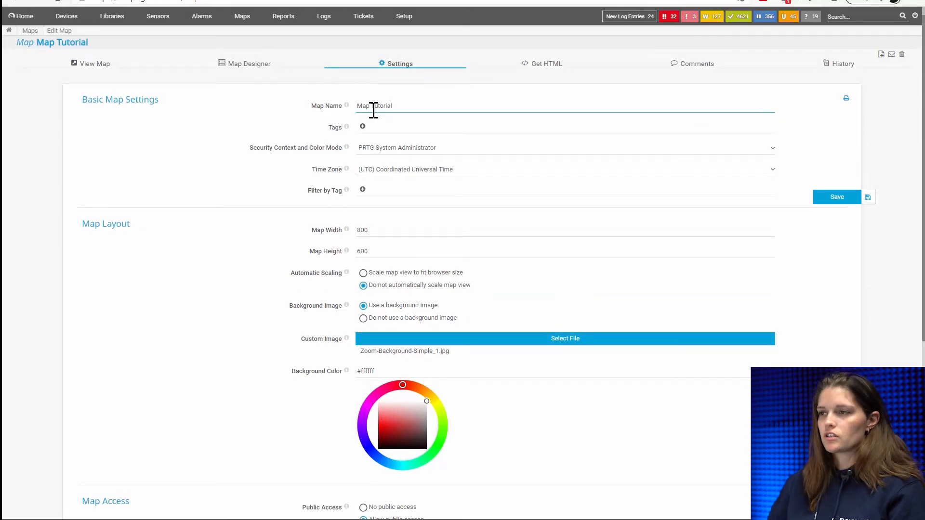
{"action": "scroll", "coordinate": [371, 125], "scroll_direction": "down", "scroll_amount": 5}
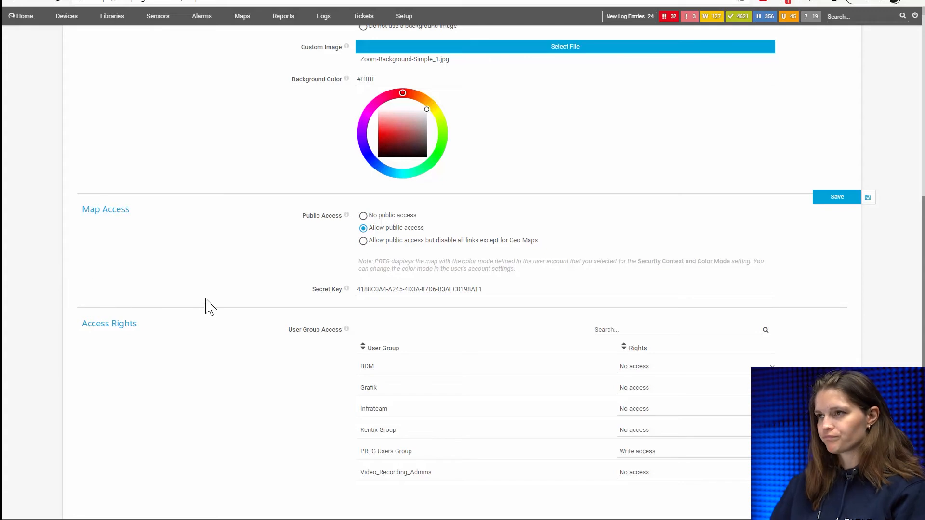
{"action": "scroll", "coordinate": [292, 289], "scroll_direction": "up", "scroll_amount": 6}
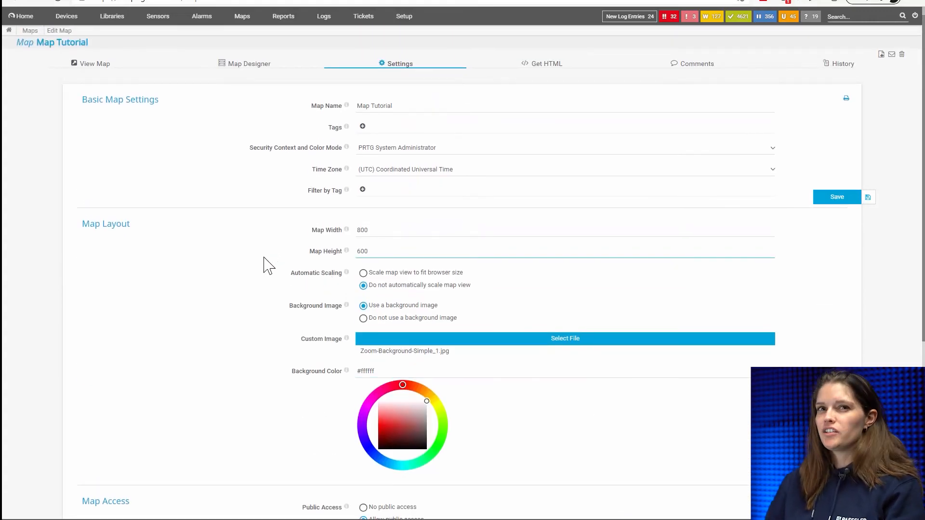
{"action": "left_click", "coordinate": [523, 70]}
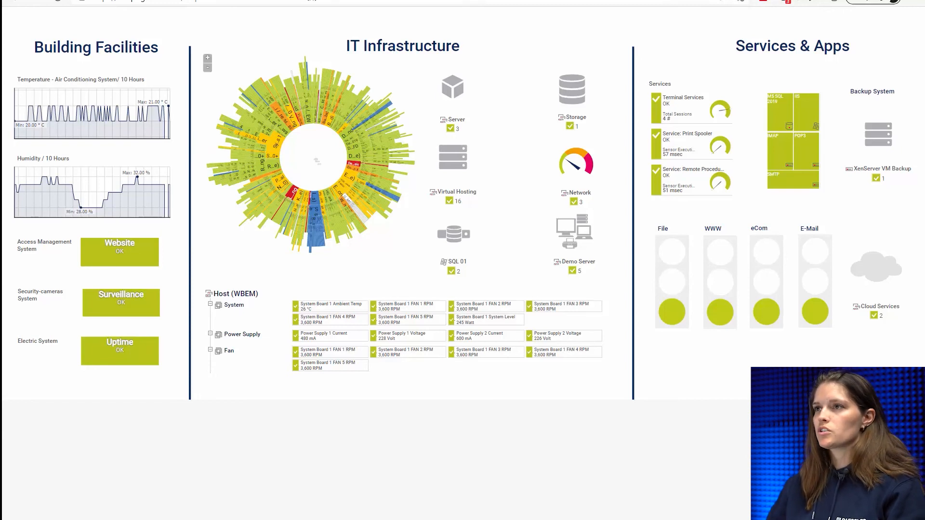
- Switch to PRTG Desktop and start adding a new map from its maps overview
{"action": "left_click", "coordinate": [315, 0]}
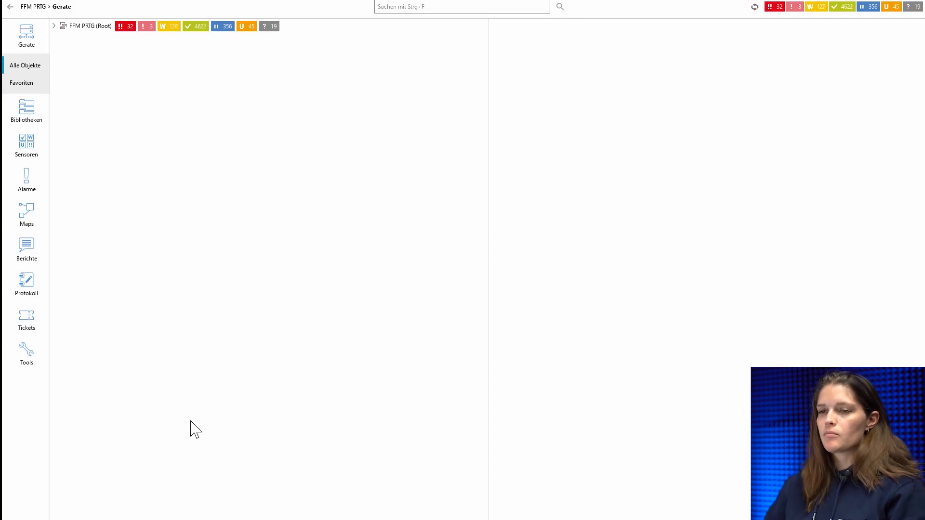
{"action": "left_click", "coordinate": [27, 226]}
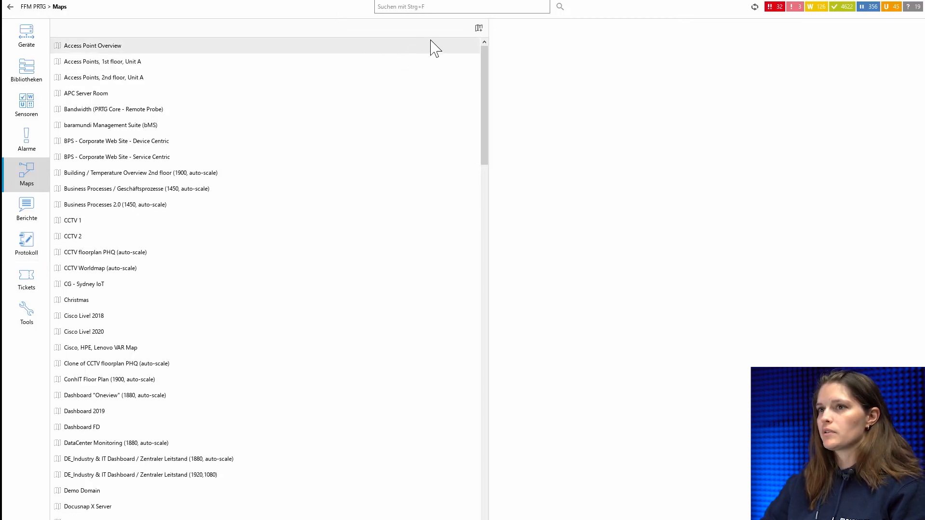
{"action": "left_click", "coordinate": [479, 28]}
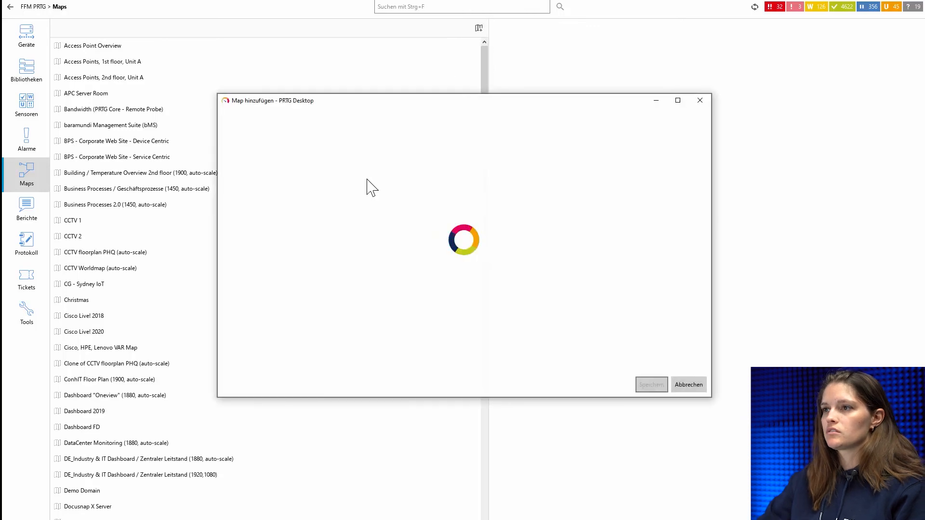